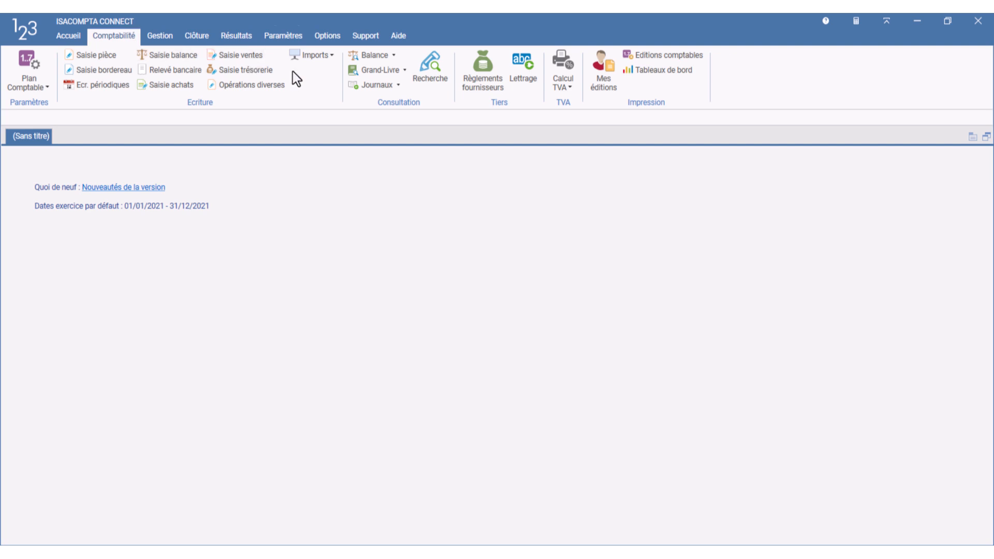
Add the FEC STANDARD UNIVERSEL interface to the parameterised imports from other software.
click(334, 60)
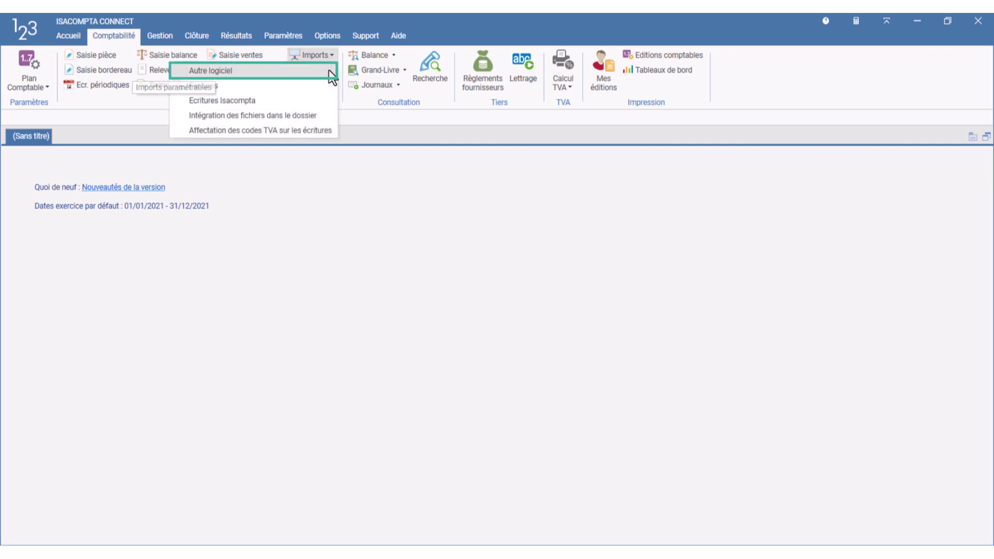
click(331, 76)
click(96, 209)
text(FEC)
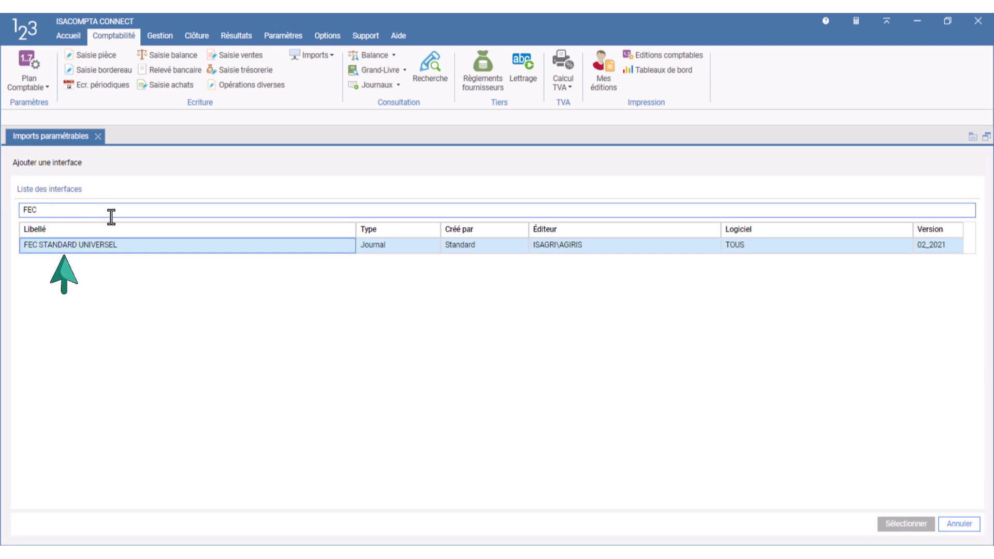
click(176, 247)
click(926, 531)
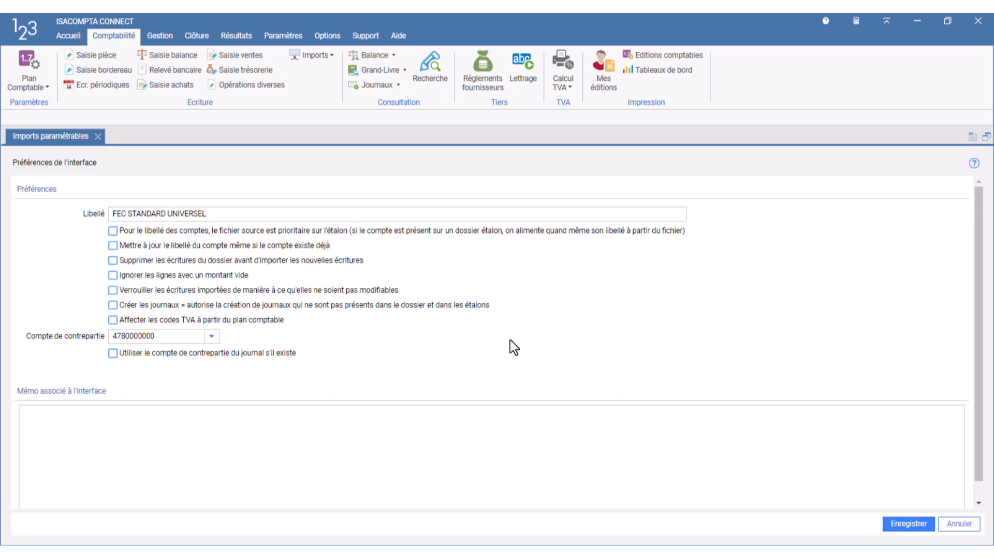
Enable ignoring lines with an empty amount and assigning VAT codes from the chart of accounts in the interface preferences.
click(233, 215)
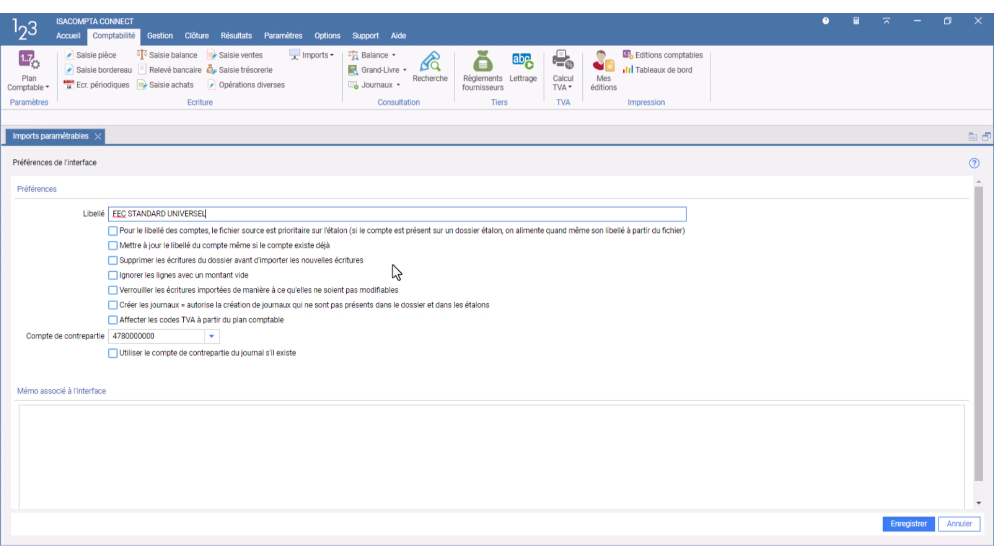
click(112, 276)
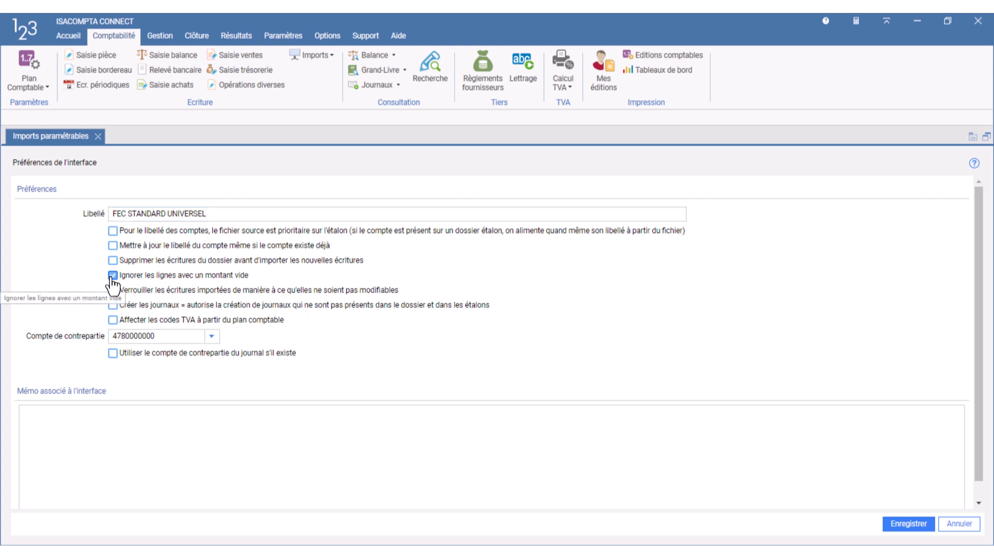
click(113, 320)
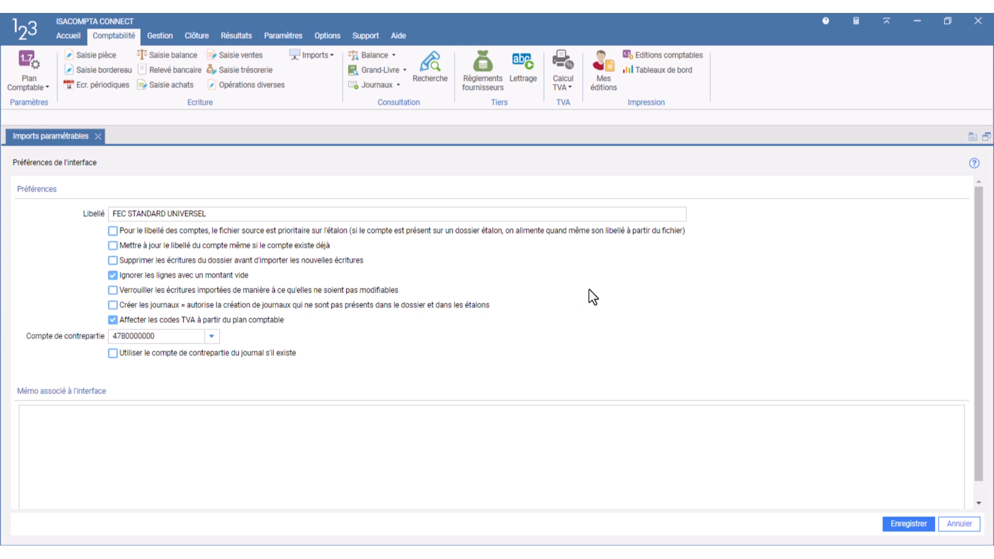
Read through the help page on the interface preferences, close it and save the preferences.
click(974, 163)
scroll(530, 243, down, 20)
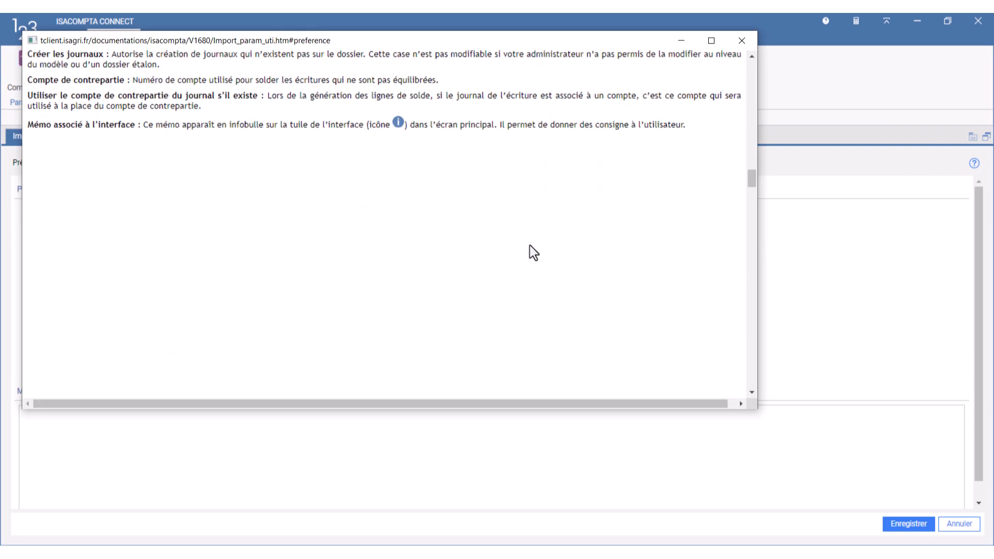
scroll(533, 281, down, 10)
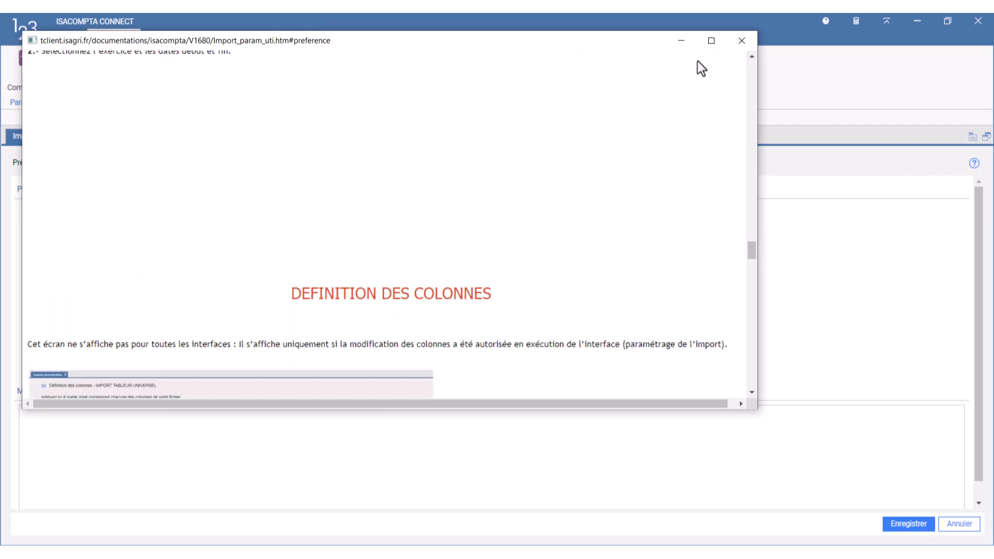
click(741, 41)
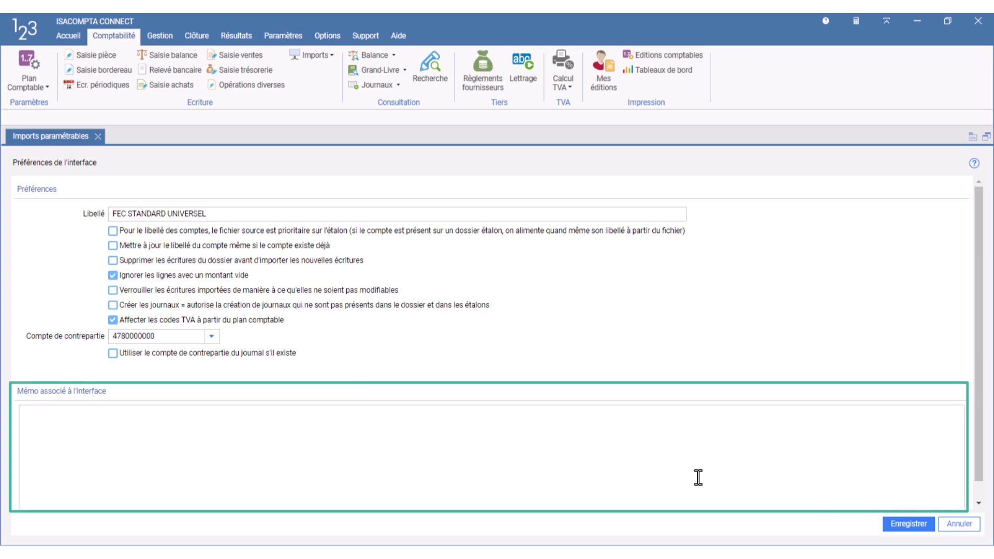
click(927, 527)
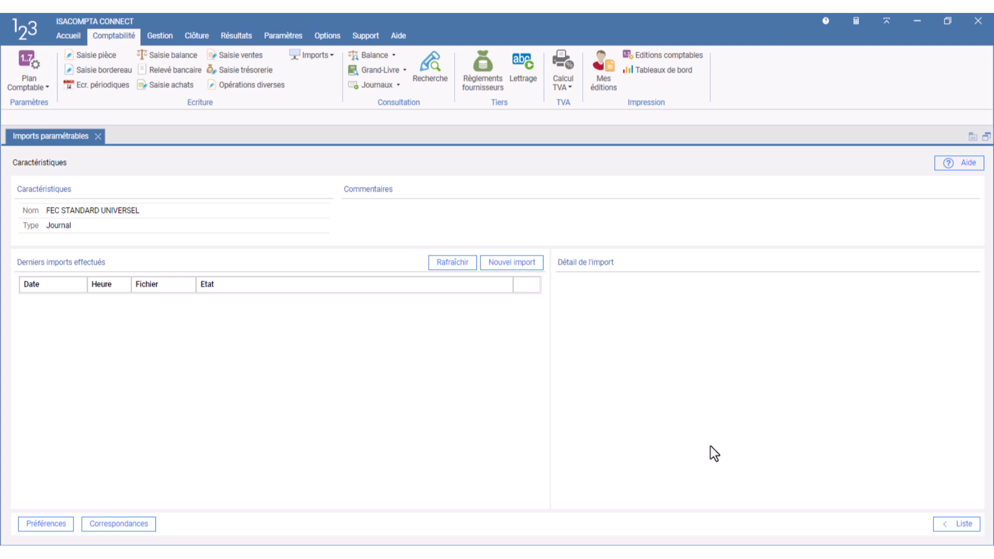
Start a new import from the file 000000000FEC20211231.TXT and continue to the column definition.
click(541, 263)
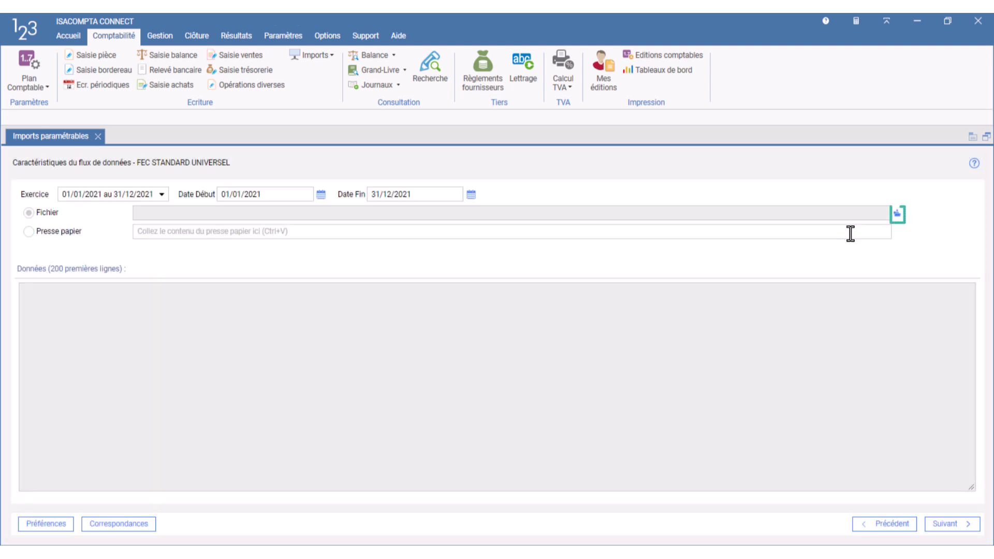
click(897, 222)
click(326, 109)
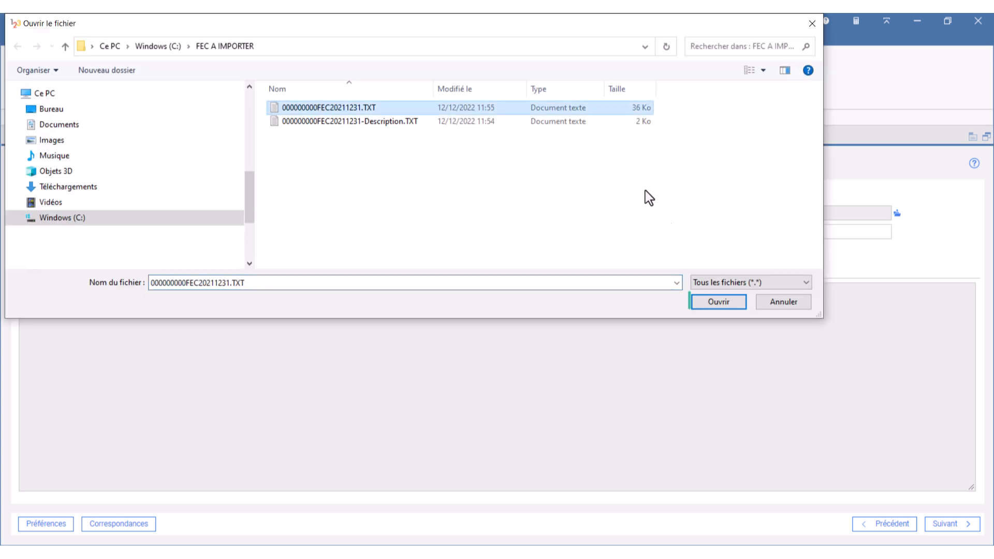
click(737, 304)
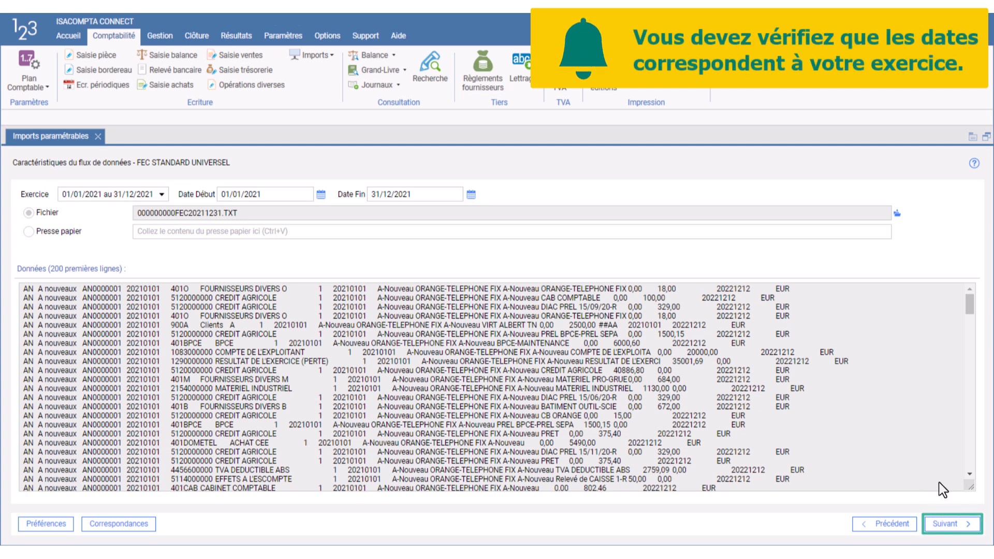
click(972, 520)
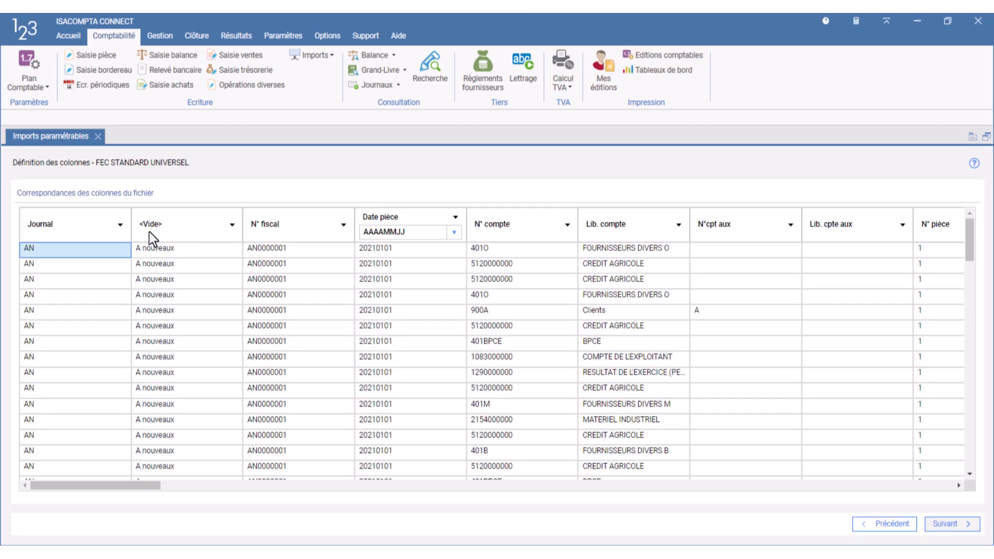
Keep the first column mapped to Journal and check the date formats offered for Date pièce.
click(120, 225)
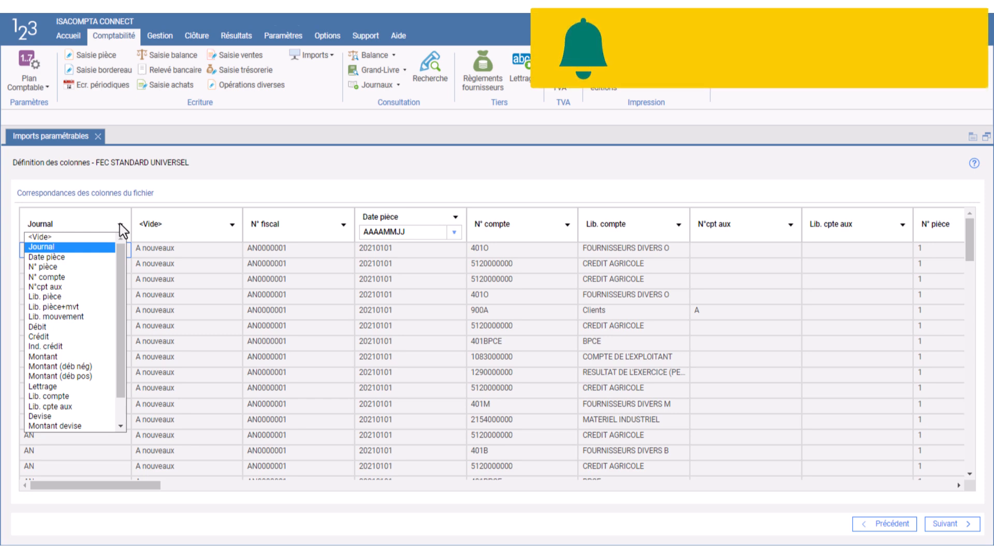
click(86, 248)
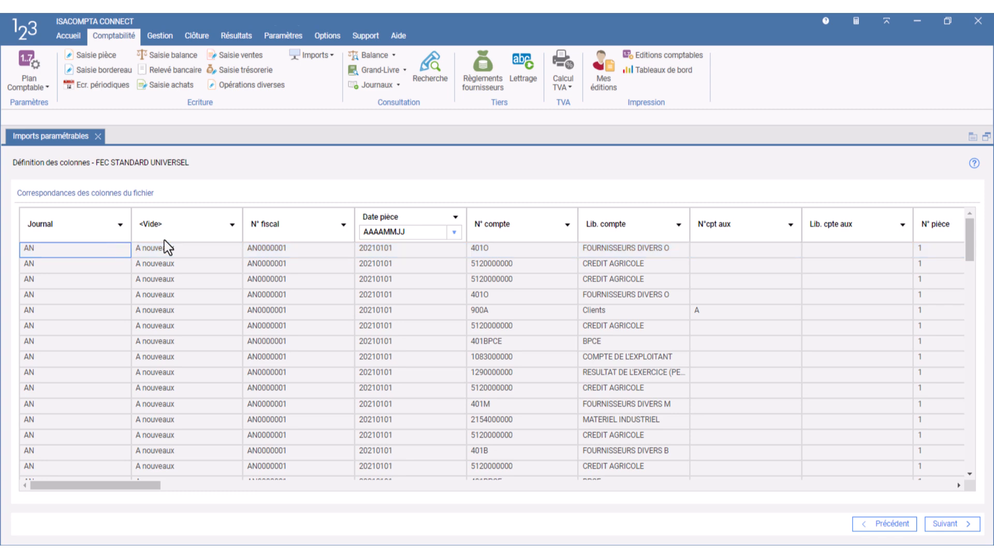
click(456, 233)
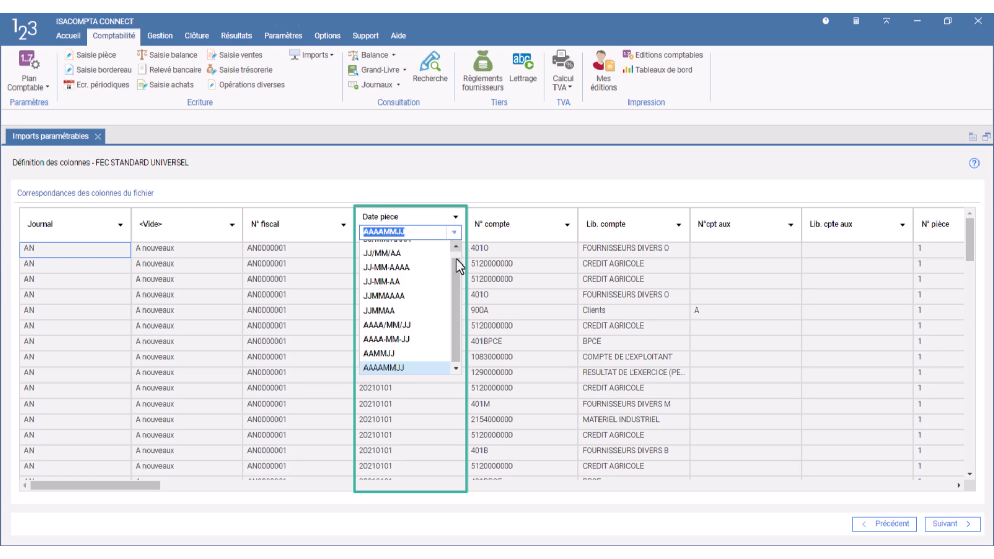
Set the Lib. mouvement and Lib. pièce columns, both without data, to <Vide>.
click(960, 485)
click(959, 486)
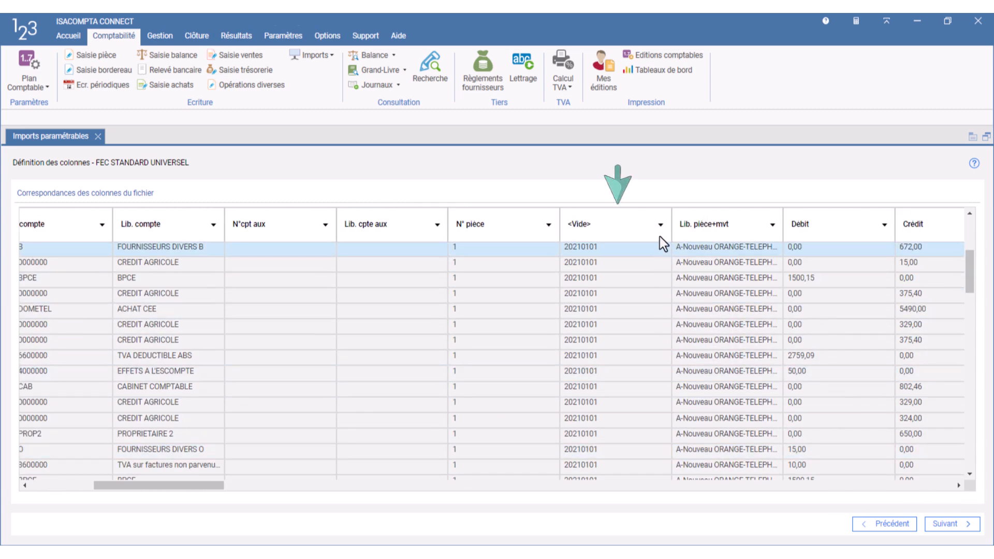
click(958, 486)
click(960, 486)
click(793, 226)
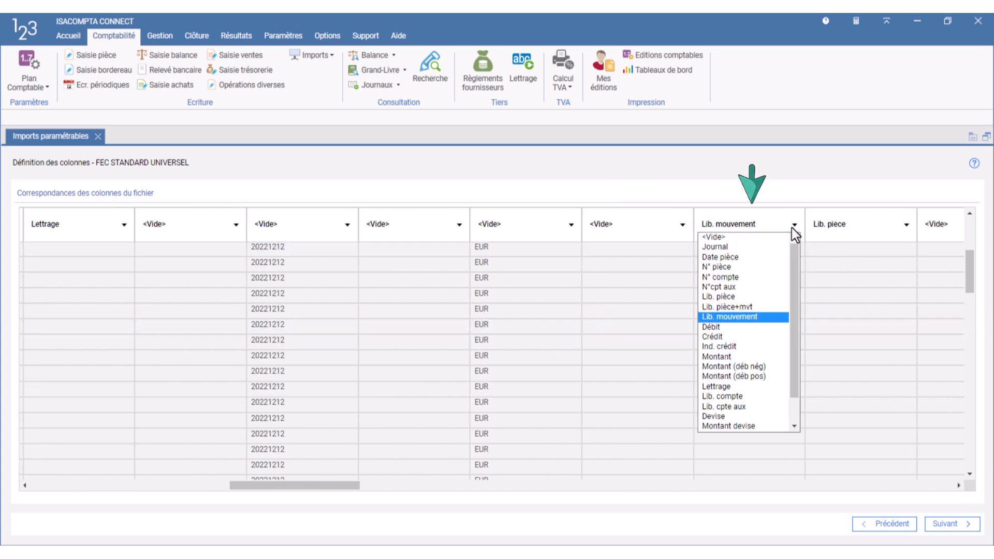
click(759, 239)
click(906, 224)
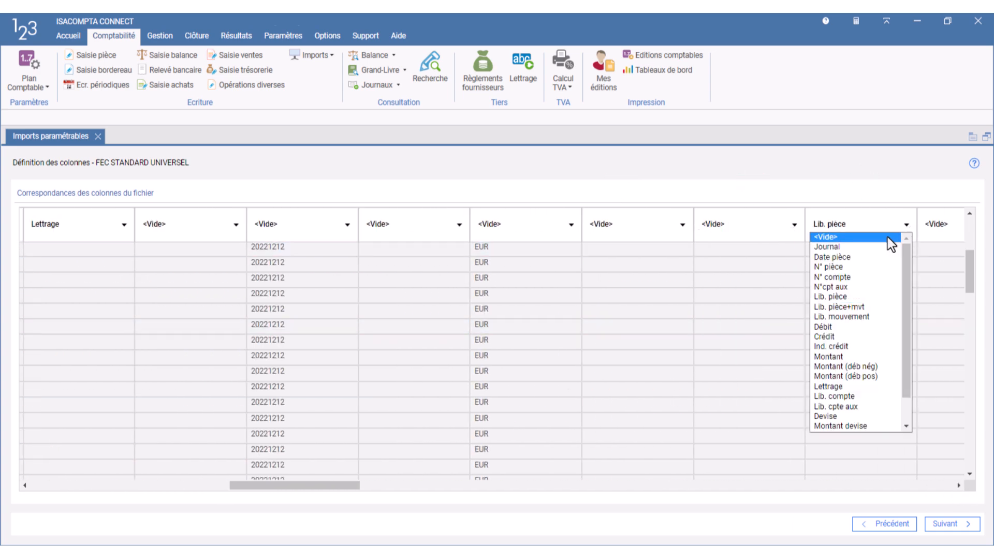
click(887, 238)
Look through the fields, including Dt val, that can be assigned to the column containing 20221212.
drag(307, 485, 202, 486)
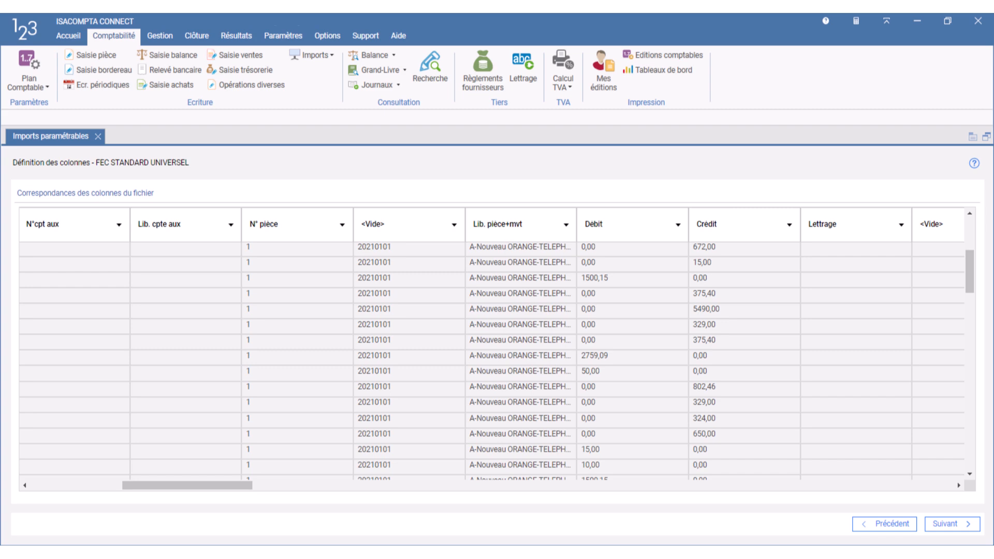
click(958, 486)
drag(959, 487, 959, 486)
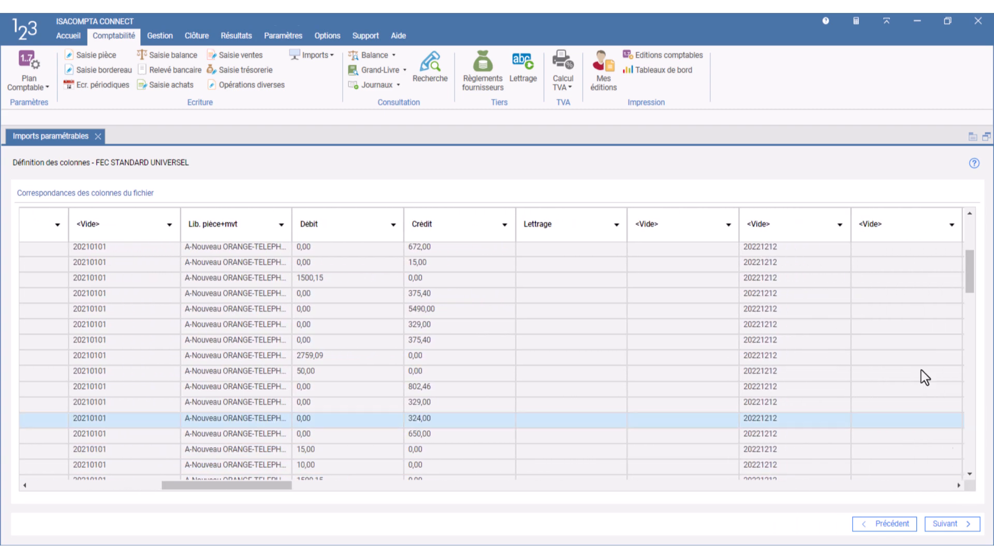
click(839, 225)
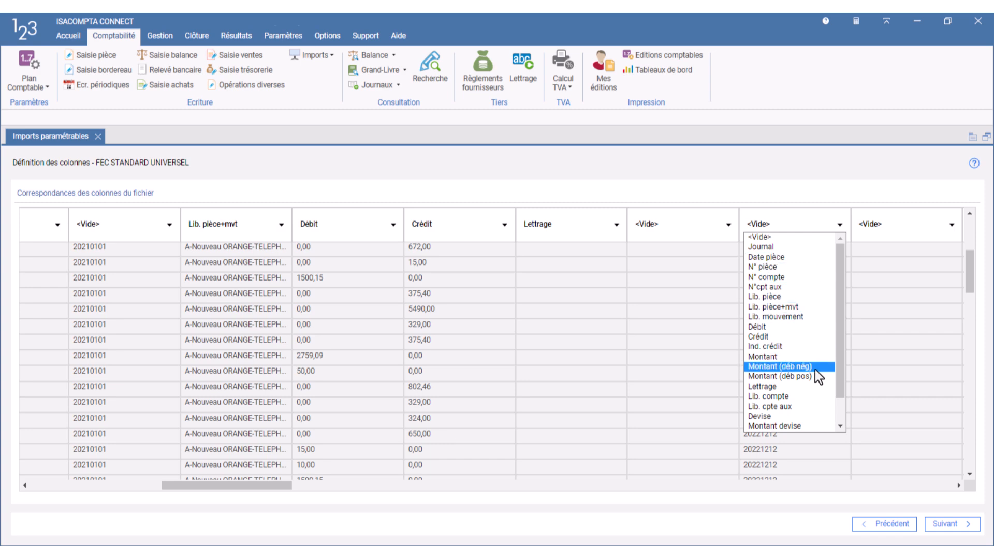
scroll(803, 410, down, 1)
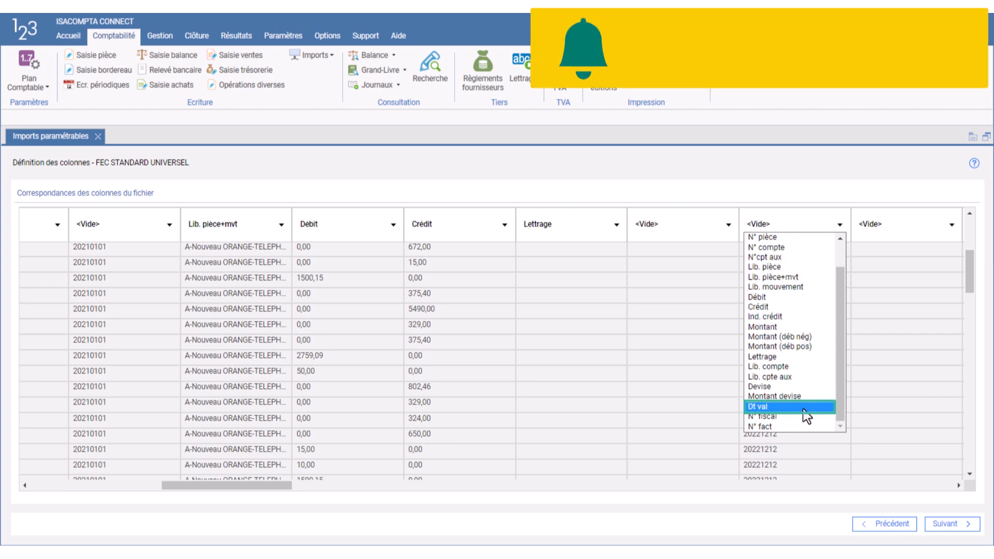
click(805, 408)
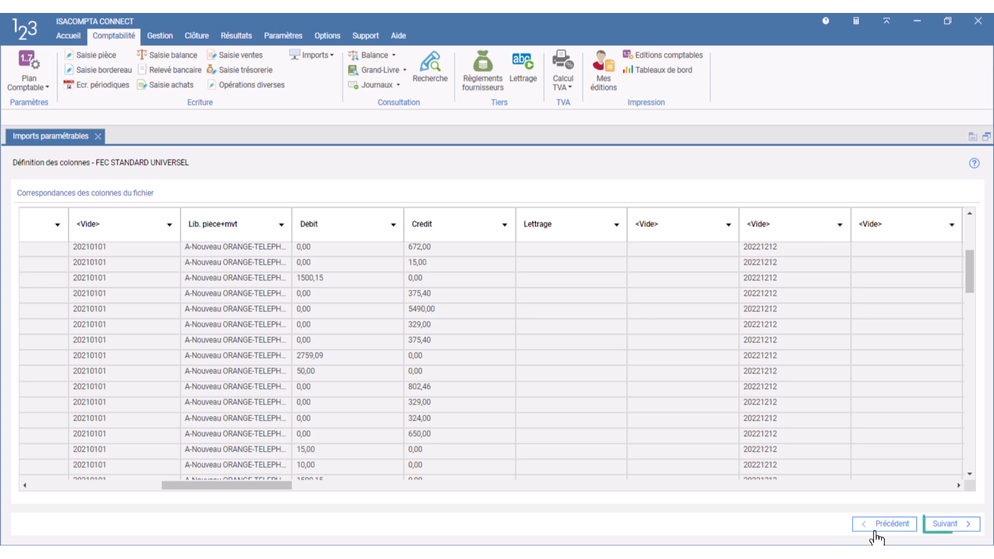
Proceed to the import validation, filter it to blocking and non-blocking errors, and review the anomalies down to line 119.
click(972, 527)
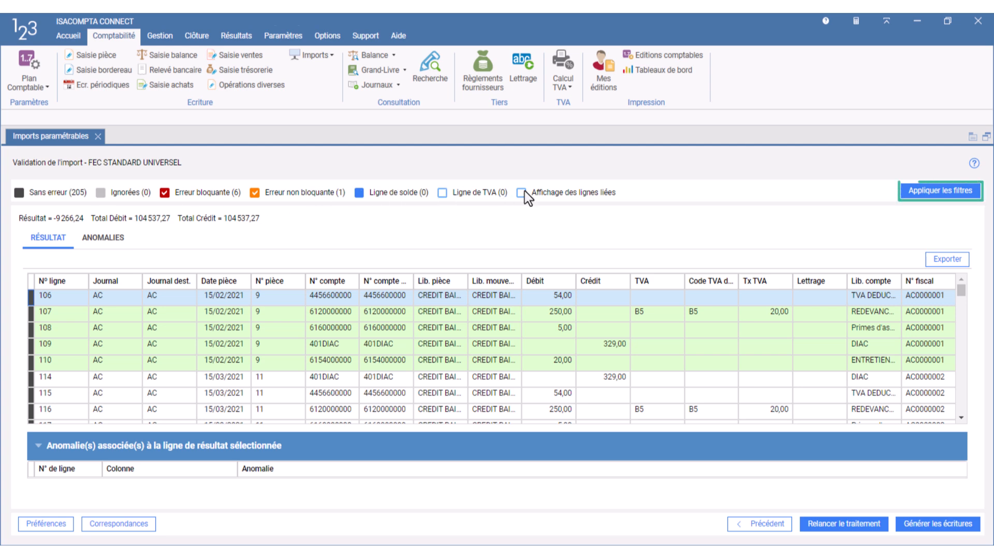
click(943, 195)
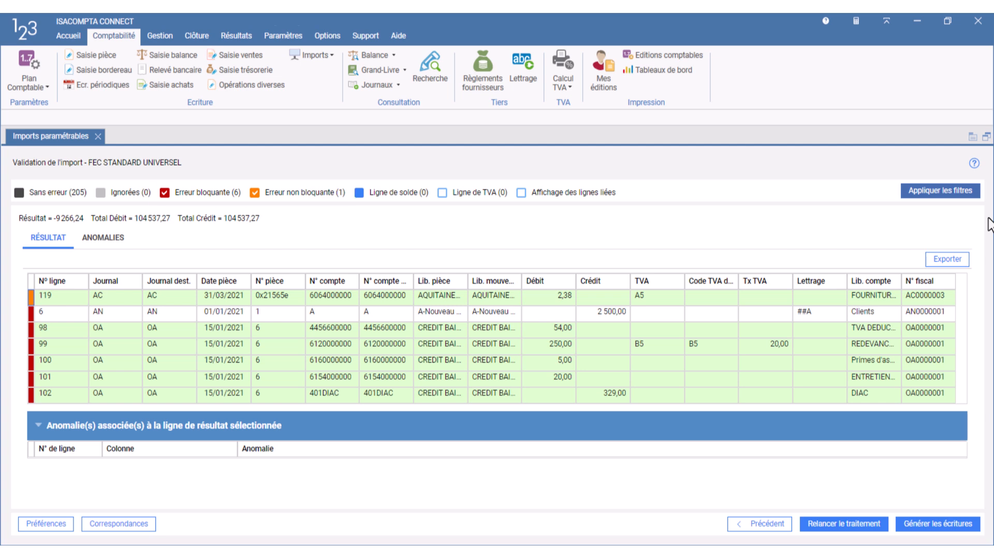
click(110, 242)
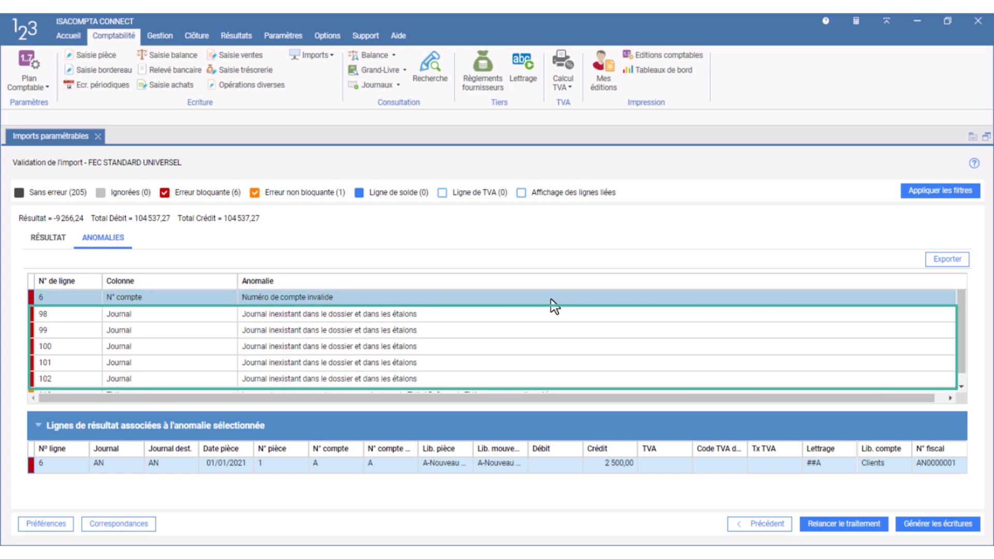
click(589, 393)
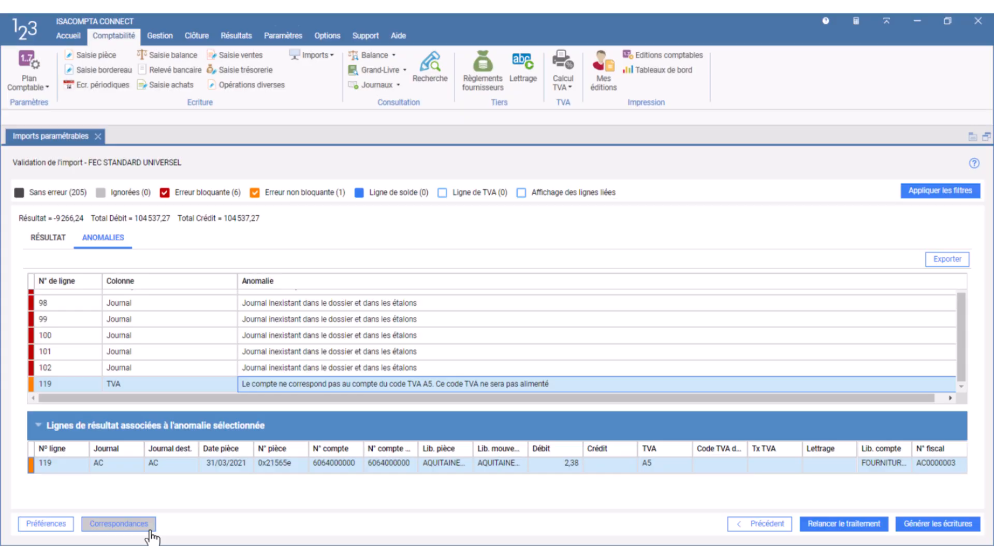
Enable overriding (Surcharger) of the correspondence table for Comptes auxiliaires.
click(150, 528)
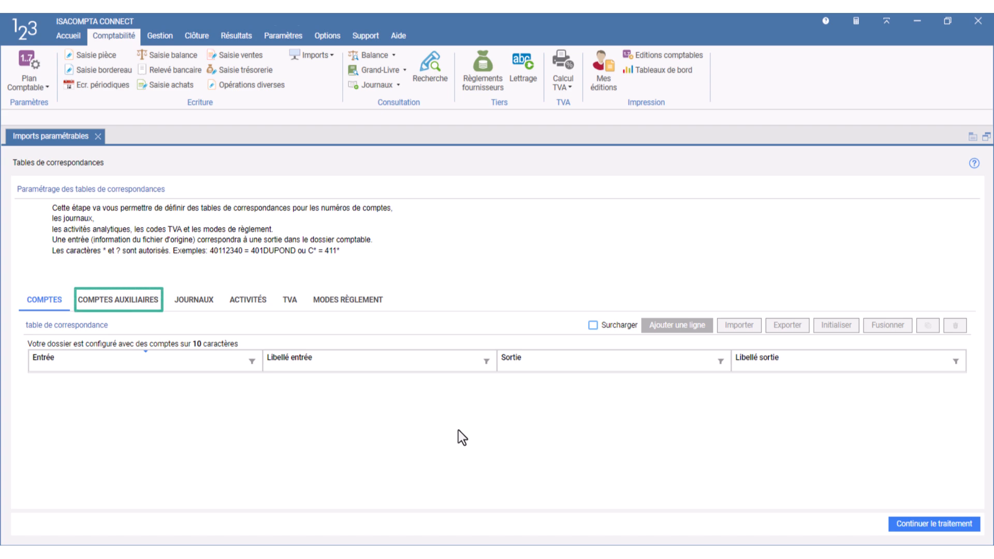
click(155, 312)
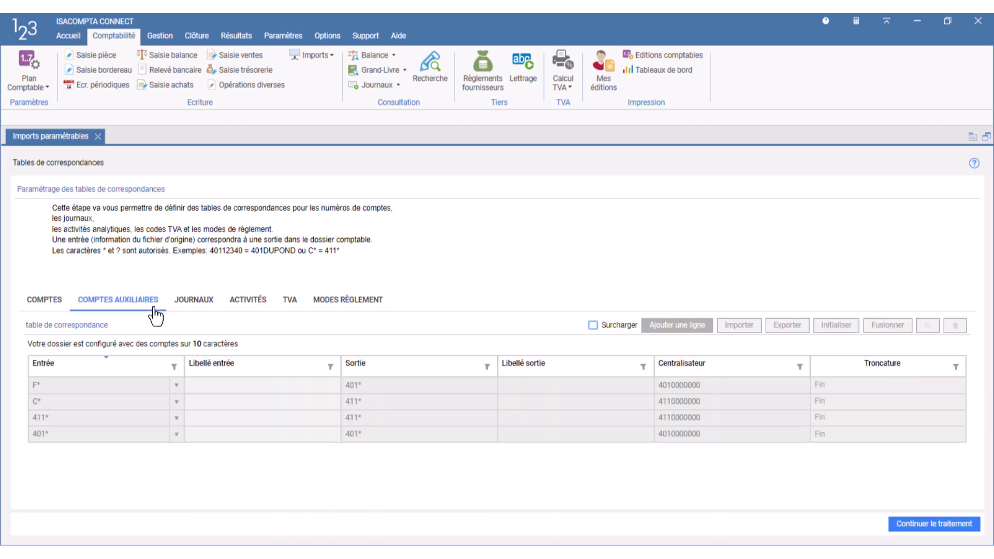
click(602, 326)
click(479, 399)
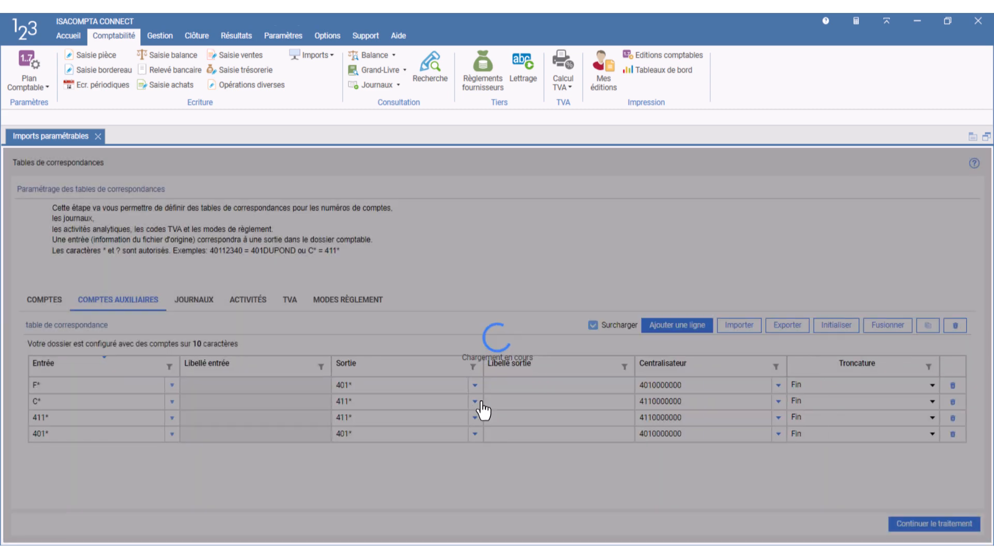
click(694, 325)
click(94, 451)
text(8*)
key(Tab)
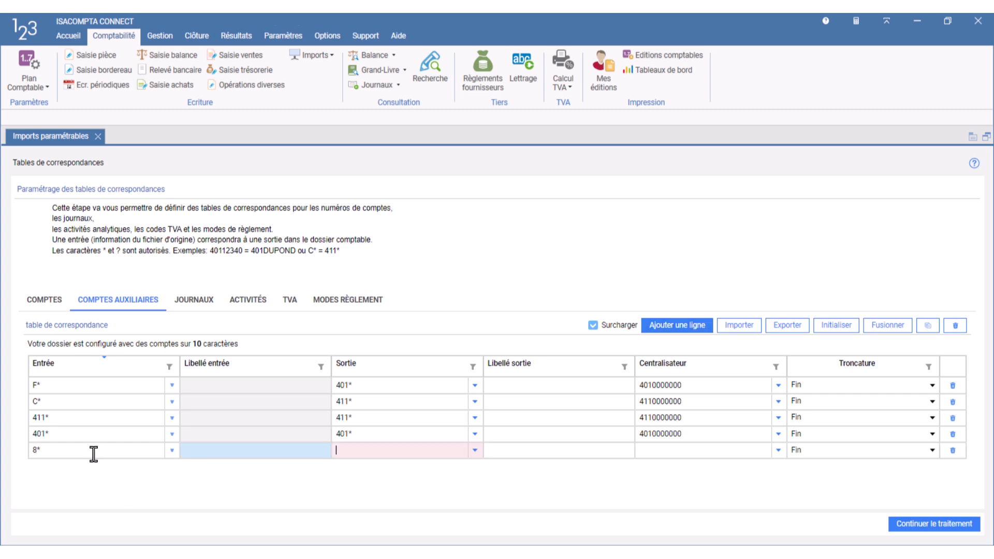
text(401*)
key(Tab)
key(Tab)
text(401)
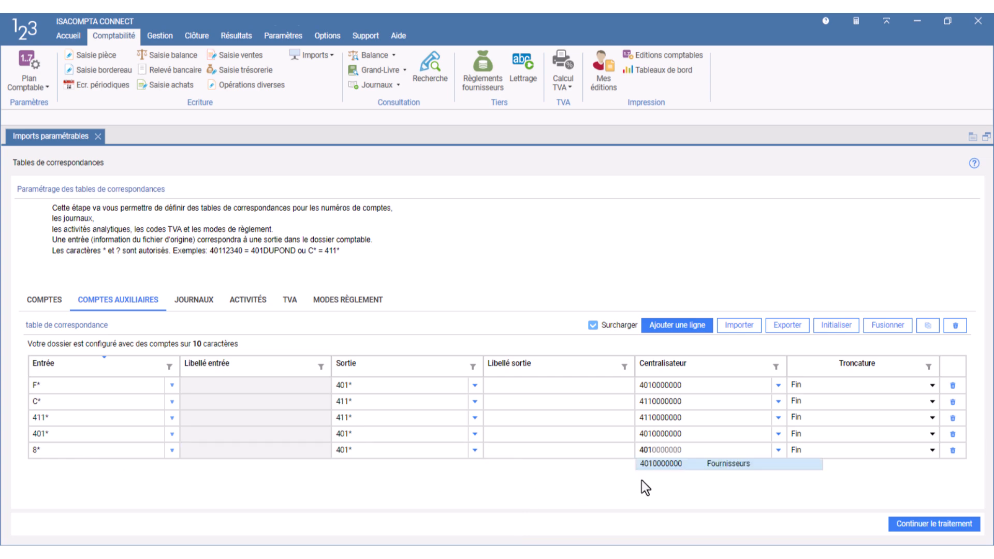
click(725, 463)
click(709, 329)
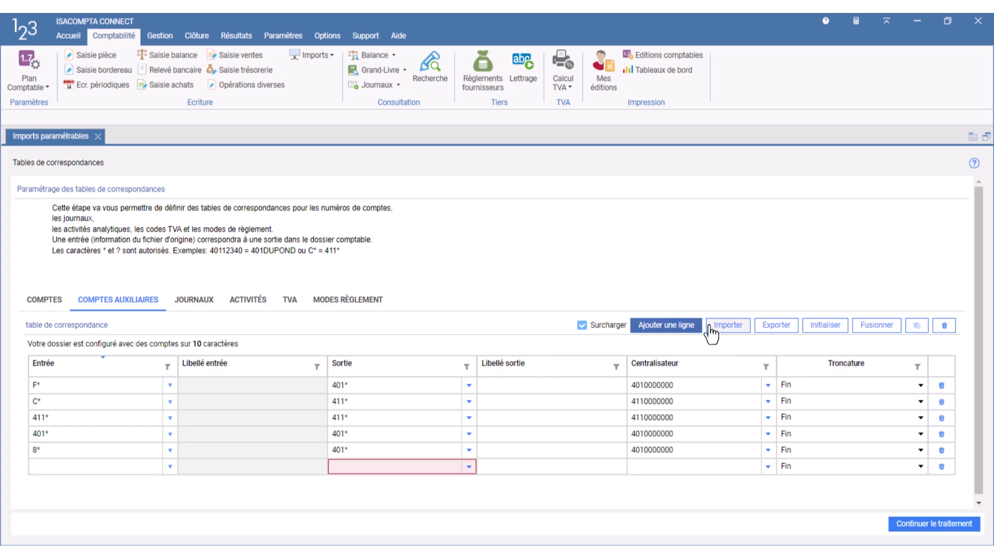
text(9*)
key(Tab)
text(411*)
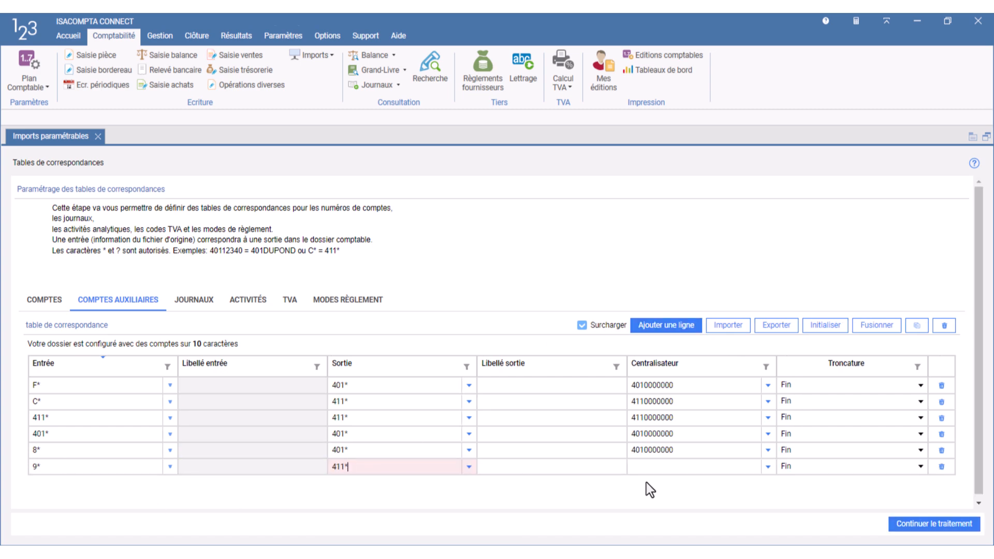
key(Tab)
key(Tab)
text(41)
click(672, 482)
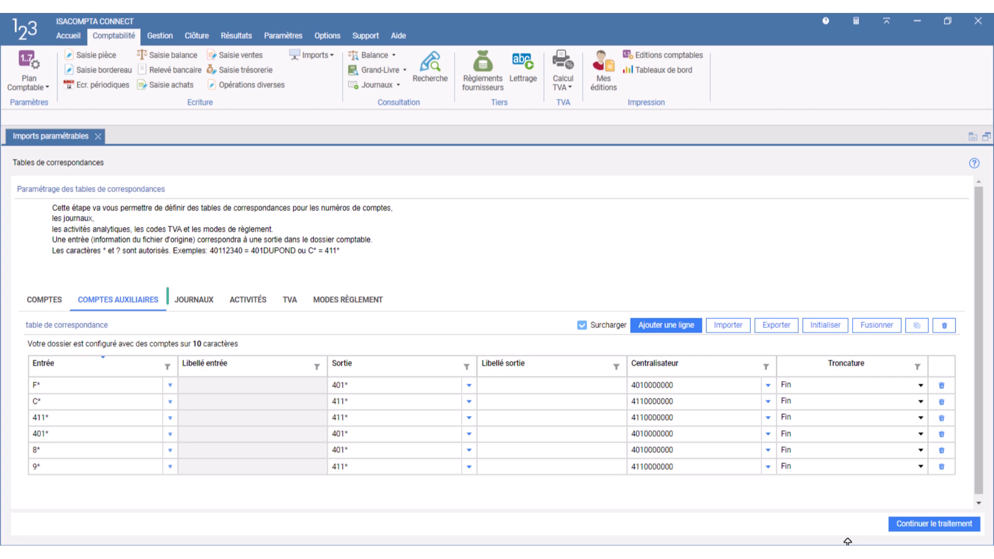
Enable overriding (Surcharger) of the correspondence table for Journaux and accept losing its link with the interface.
click(200, 315)
click(643, 326)
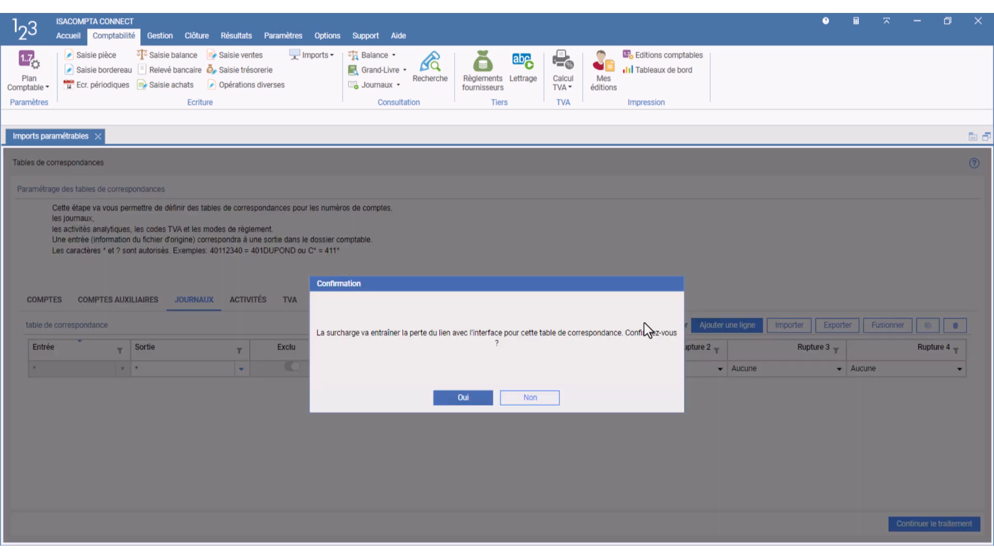
click(487, 398)
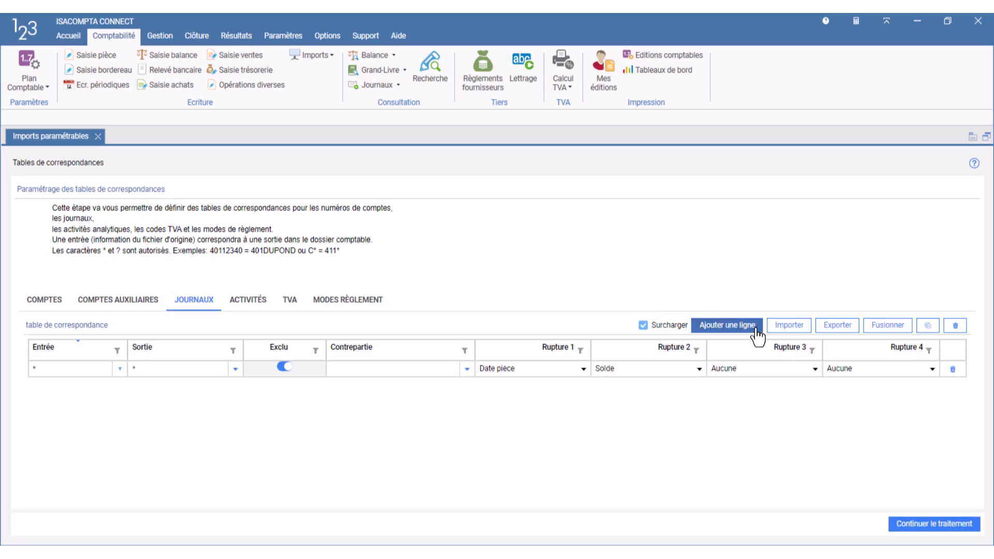
Add a journal correspondence from OA to AC, with Date pièce as Rupture 1 and Solde as Rupture 2.
click(752, 327)
click(74, 386)
text(O)
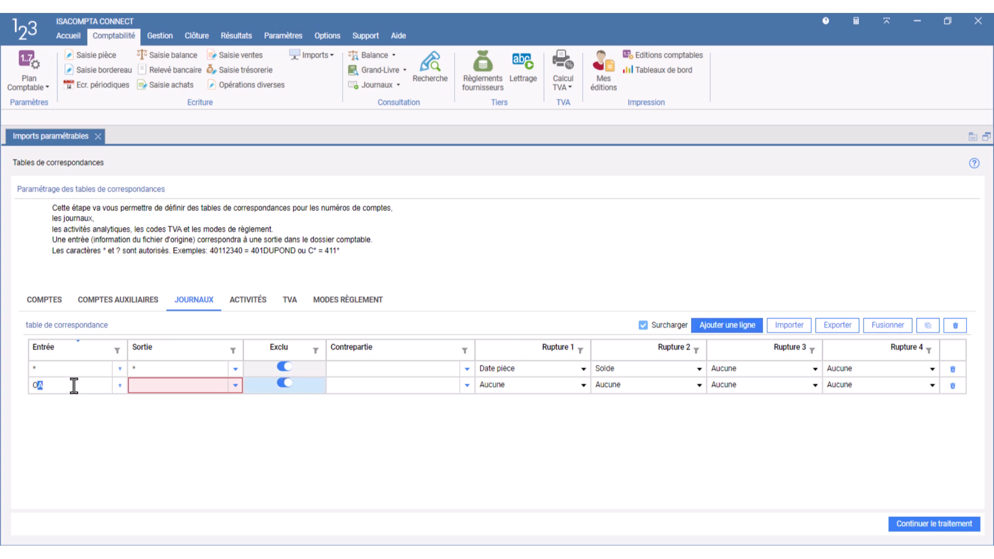
text(A)
key(Tab)
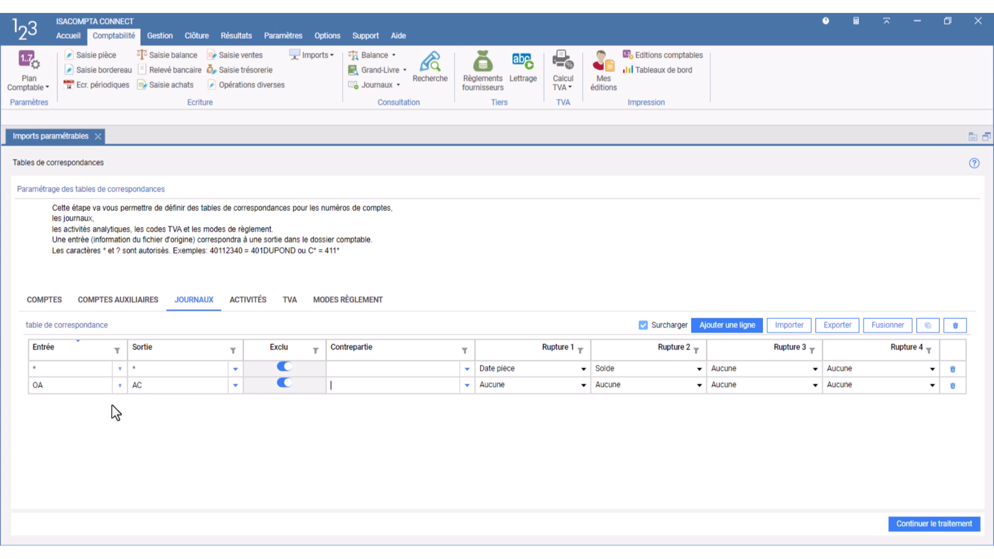
click(584, 385)
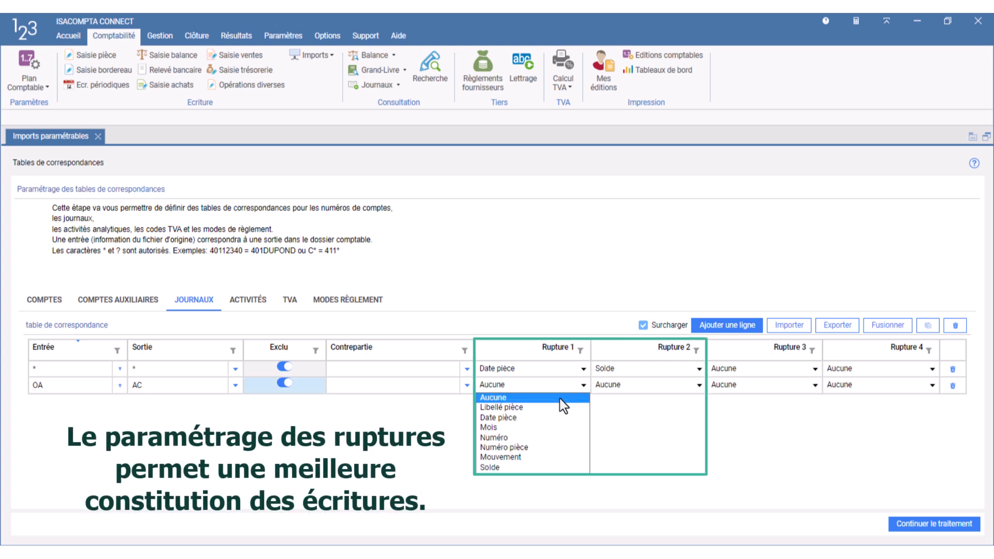
click(527, 417)
click(700, 385)
click(662, 469)
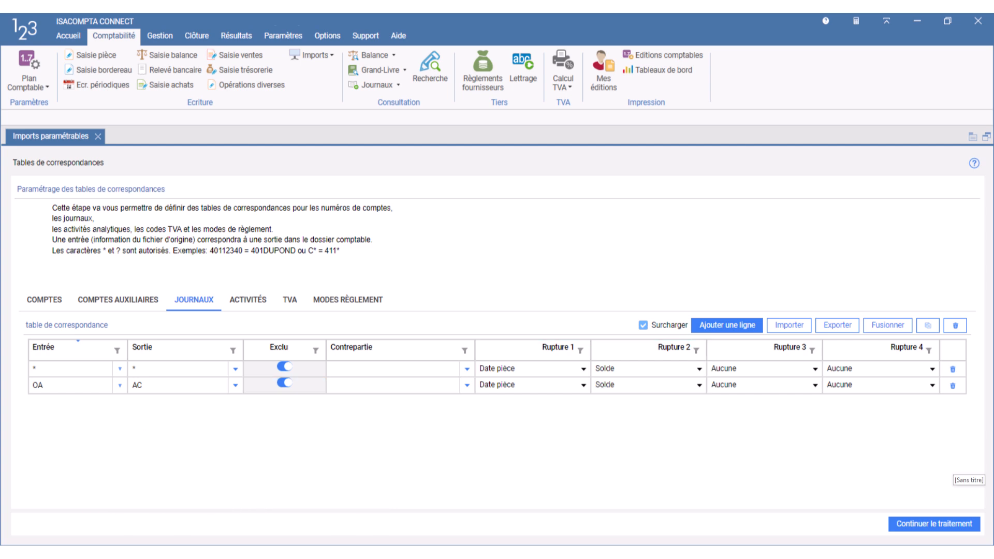
Enable overriding (Surcharger) of the correspondence table for Comptes.
click(62, 306)
click(592, 325)
click(477, 396)
click(704, 327)
click(108, 370)
text(445661)
key(Tab)
text(44566)
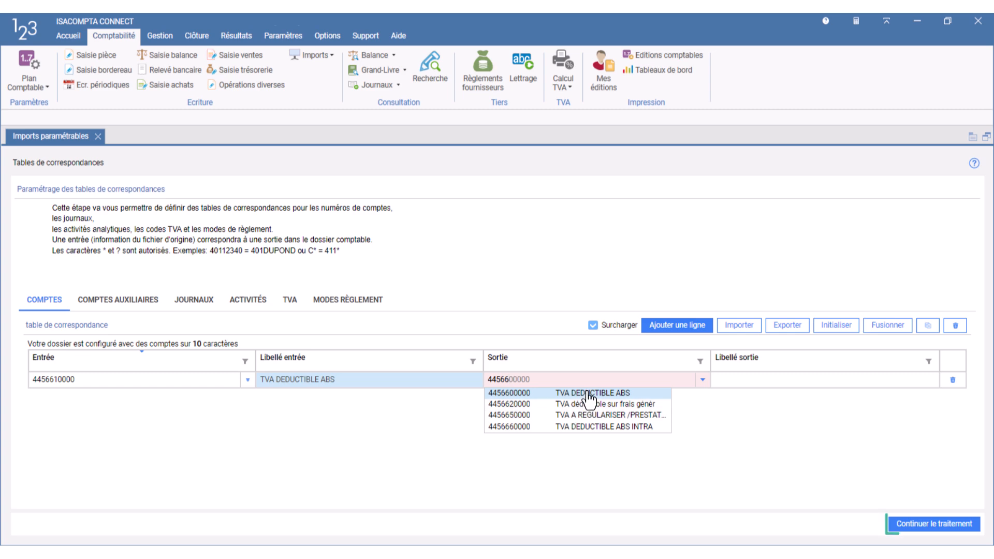
click(579, 394)
Continue the import processing with the new correspondences, then generate the accounting entries and close the processing report.
click(966, 528)
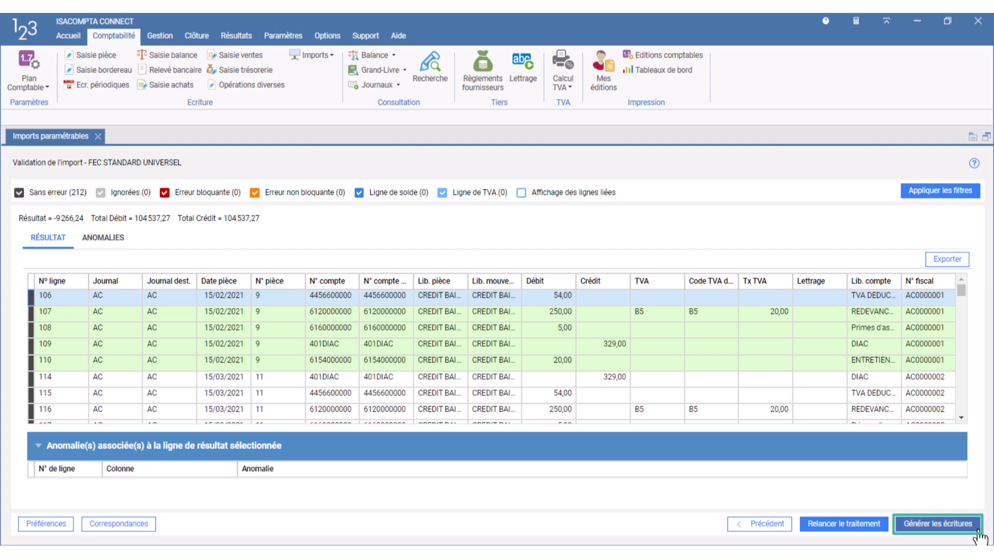
click(938, 523)
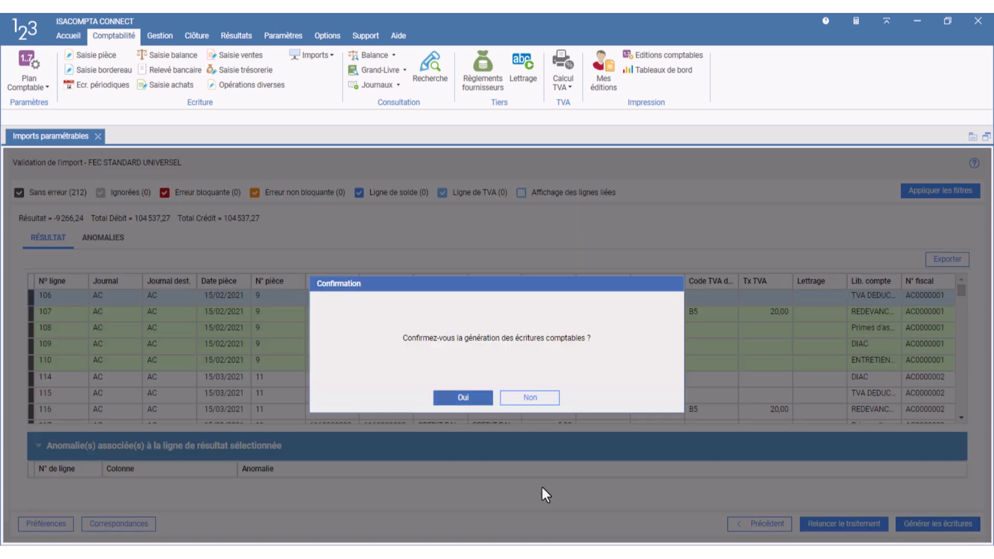
click(479, 403)
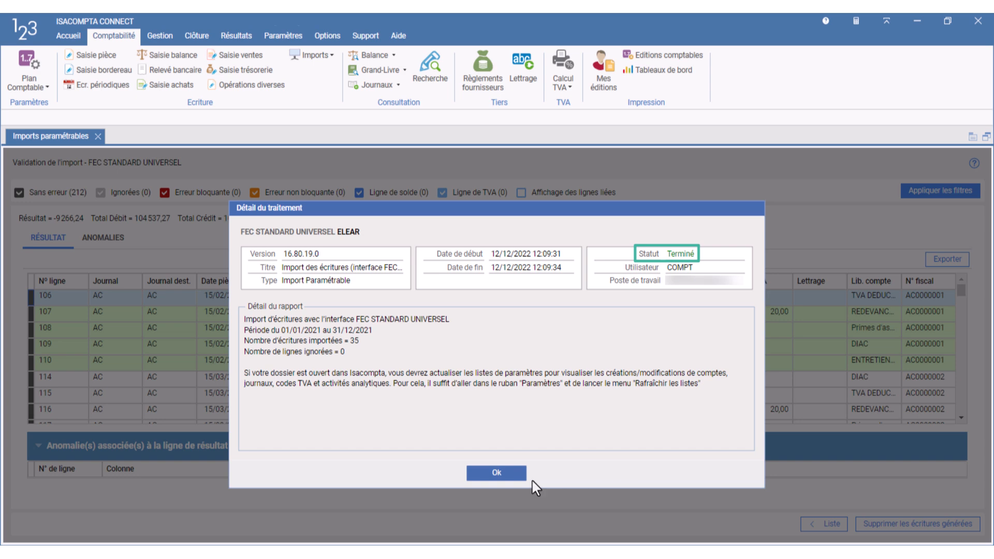
click(509, 475)
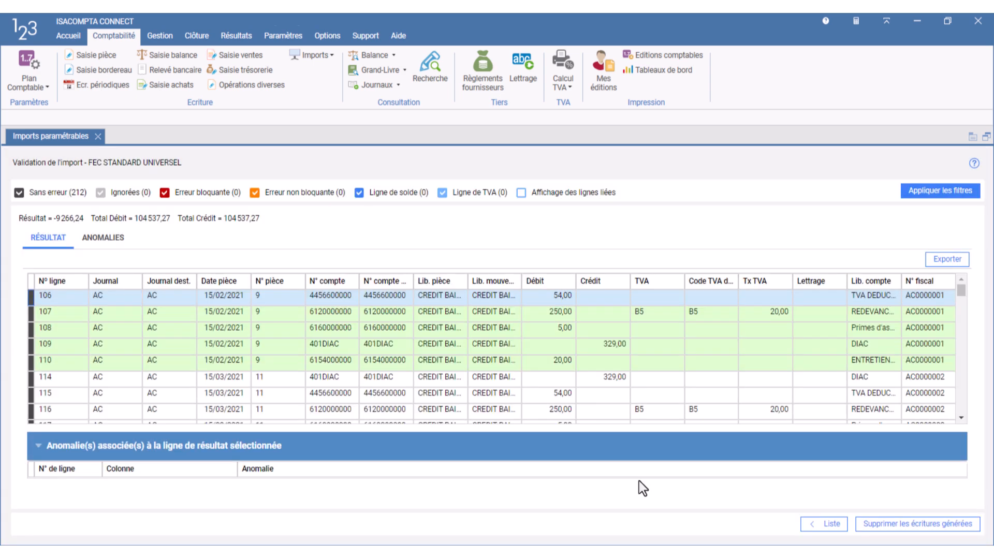
Refresh the parameter lists (Rafraîchir les listes) loaded in memory.
click(303, 42)
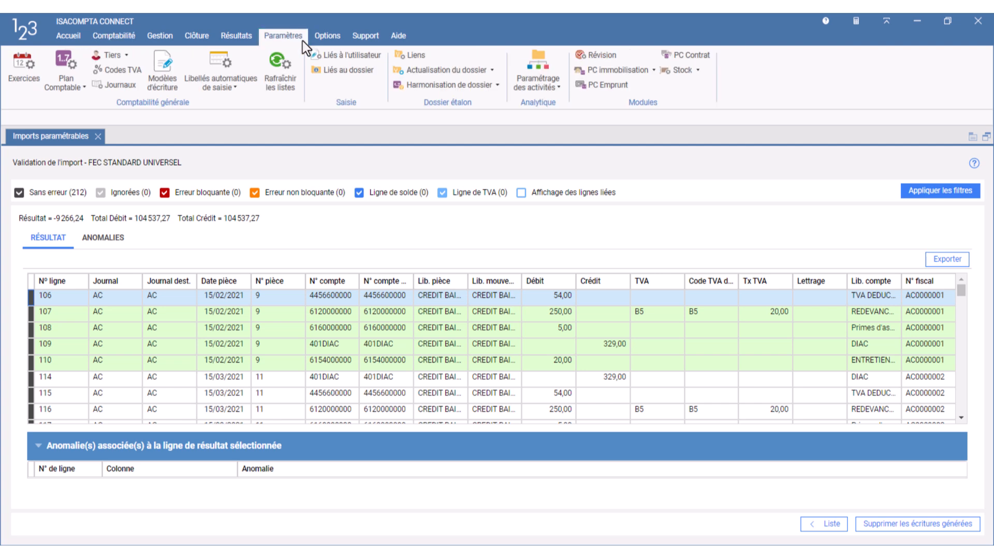
click(296, 92)
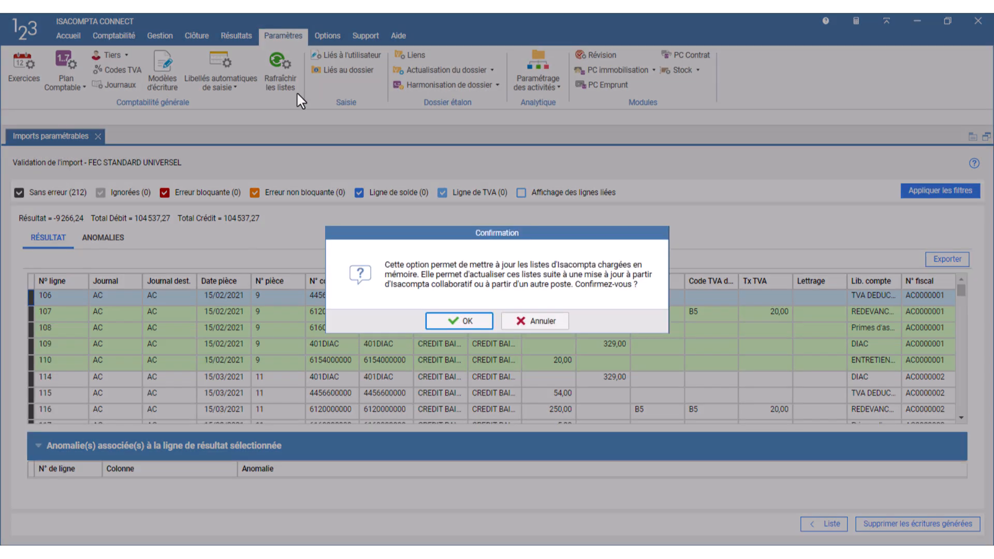
click(482, 324)
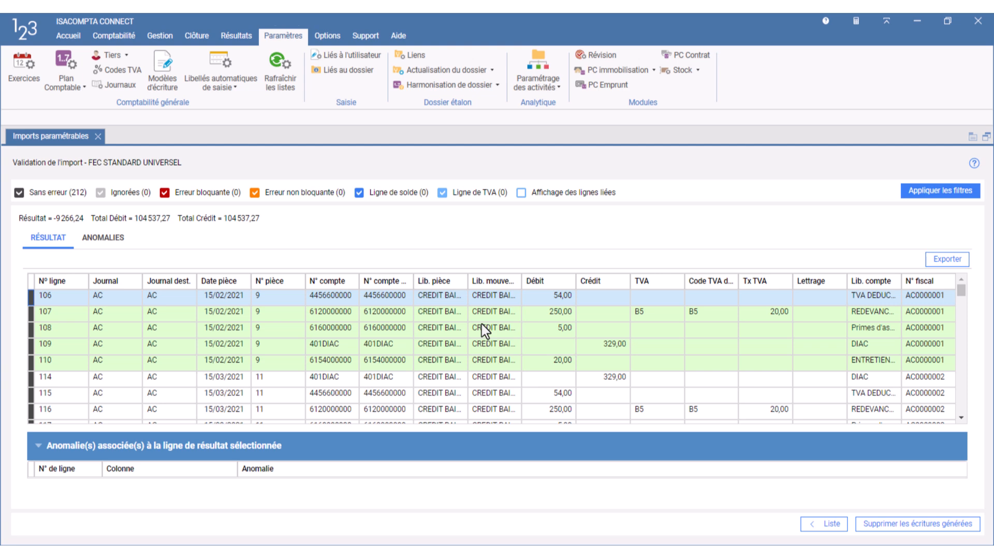
Close the finished import and reopen the FEC STANDARD UNIVERSEL interface from the imports for other software to view its latest imports.
click(114, 35)
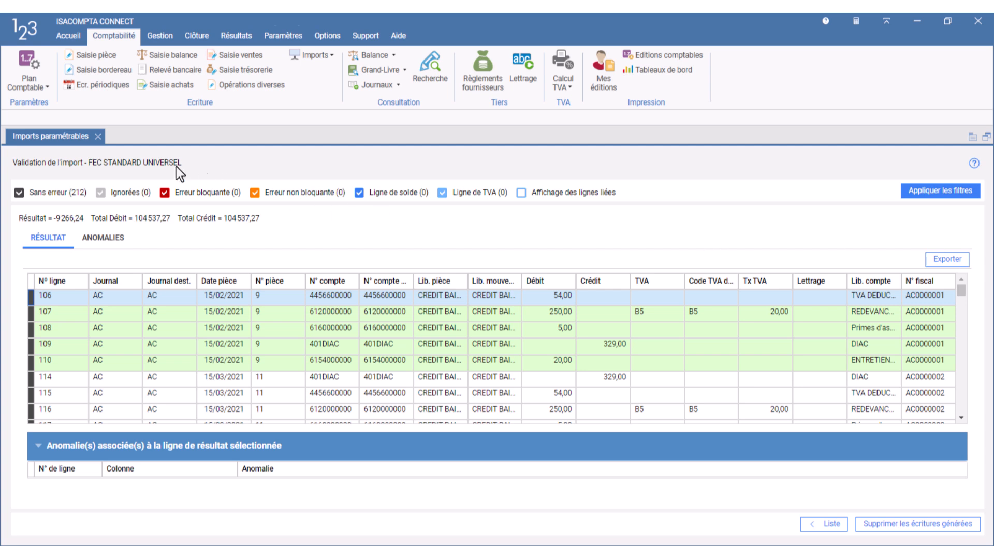
click(97, 136)
click(325, 56)
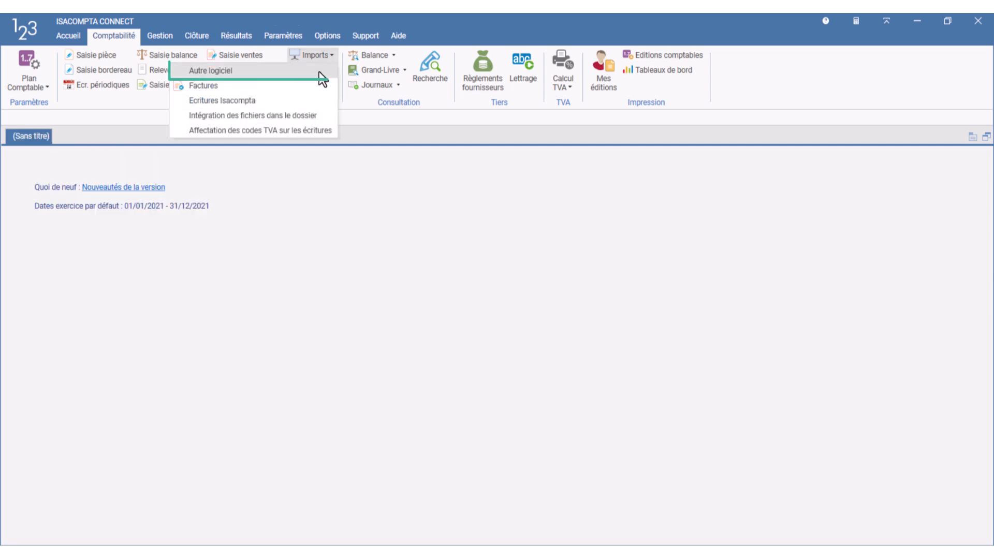
click(319, 71)
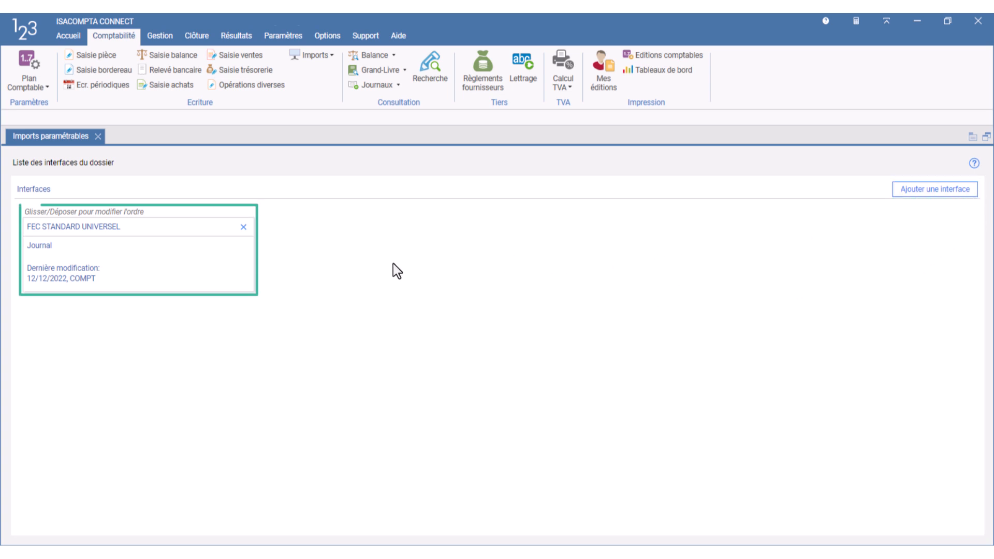
click(248, 290)
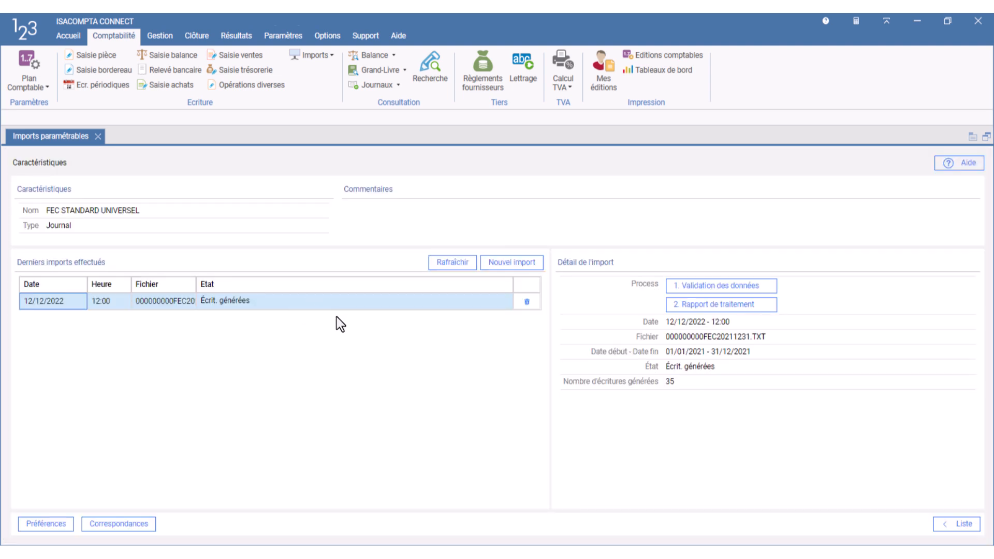